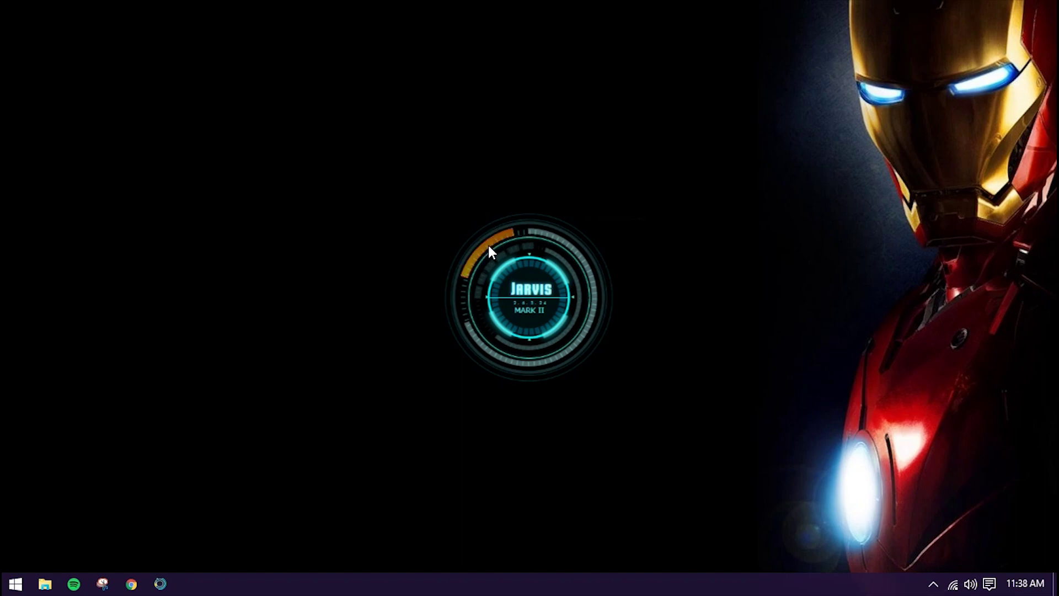
- Open the Command System from the Jarvis widget's Customize menu to list the default voice commands
click(561, 275)
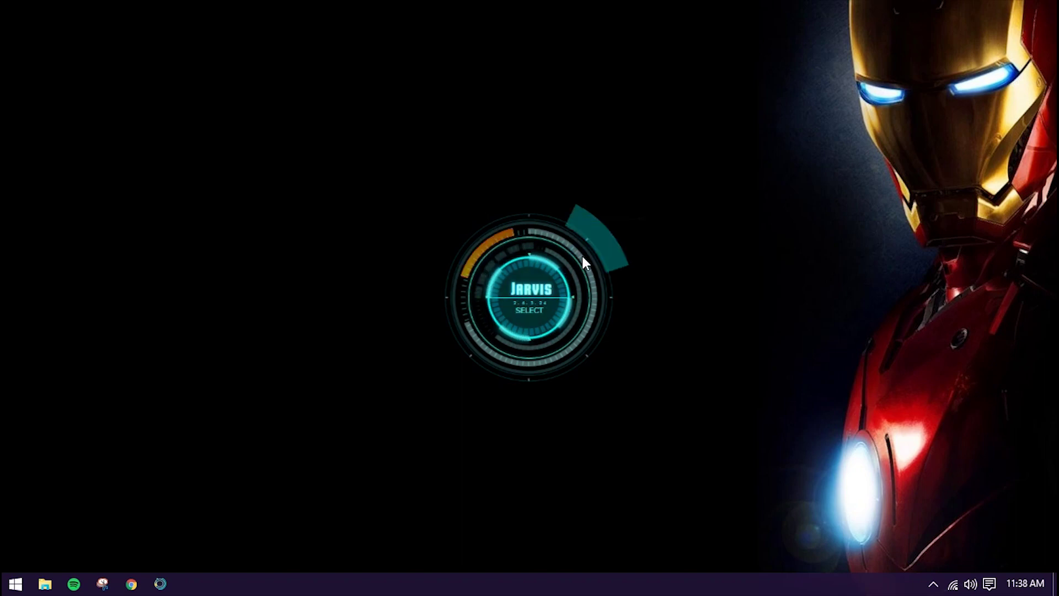
click(551, 272)
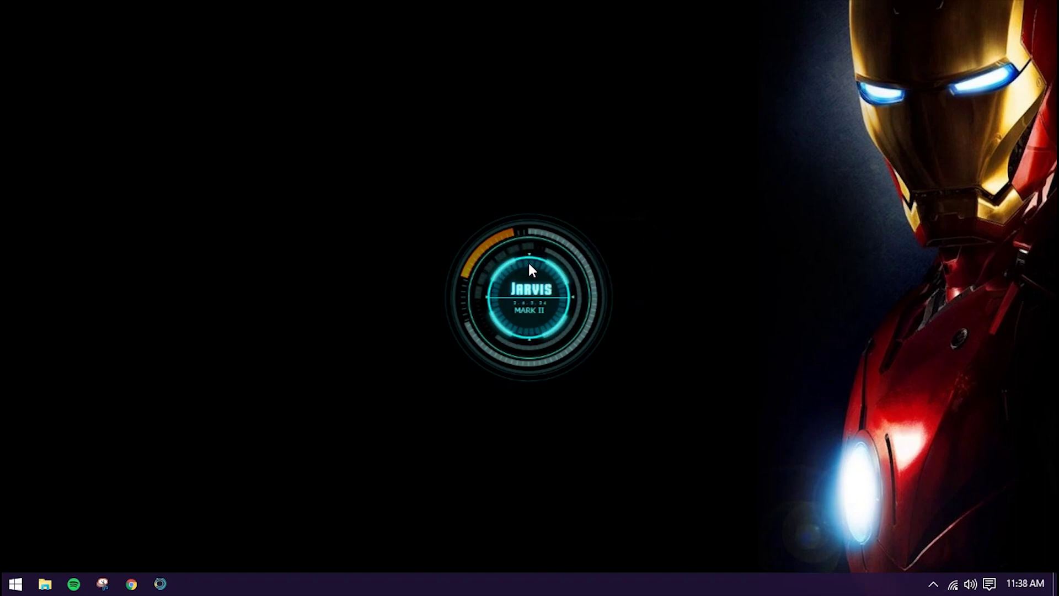
click(533, 258)
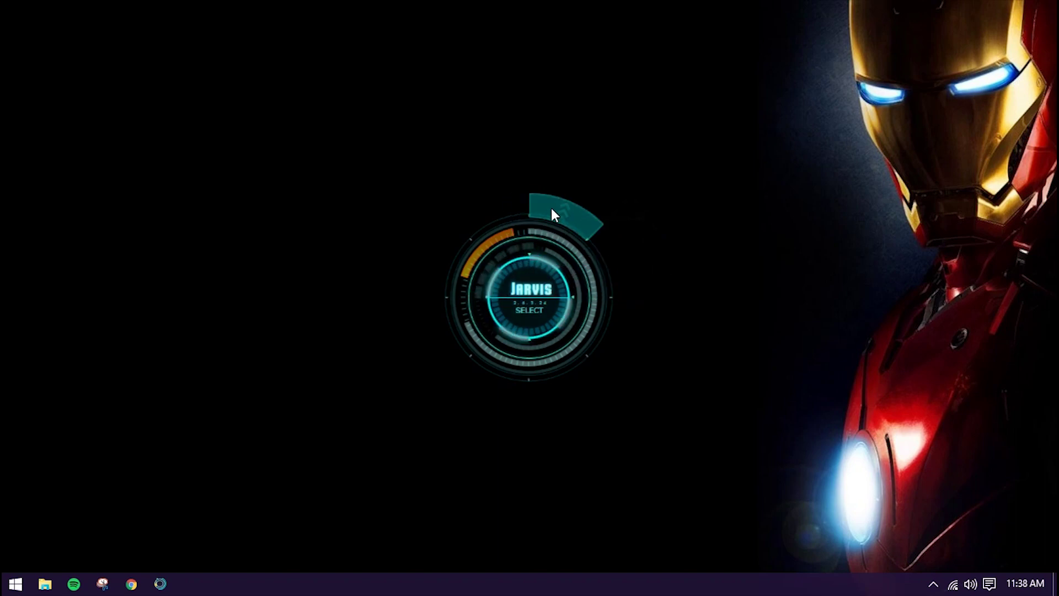
mouse_move(565, 202)
click(601, 186)
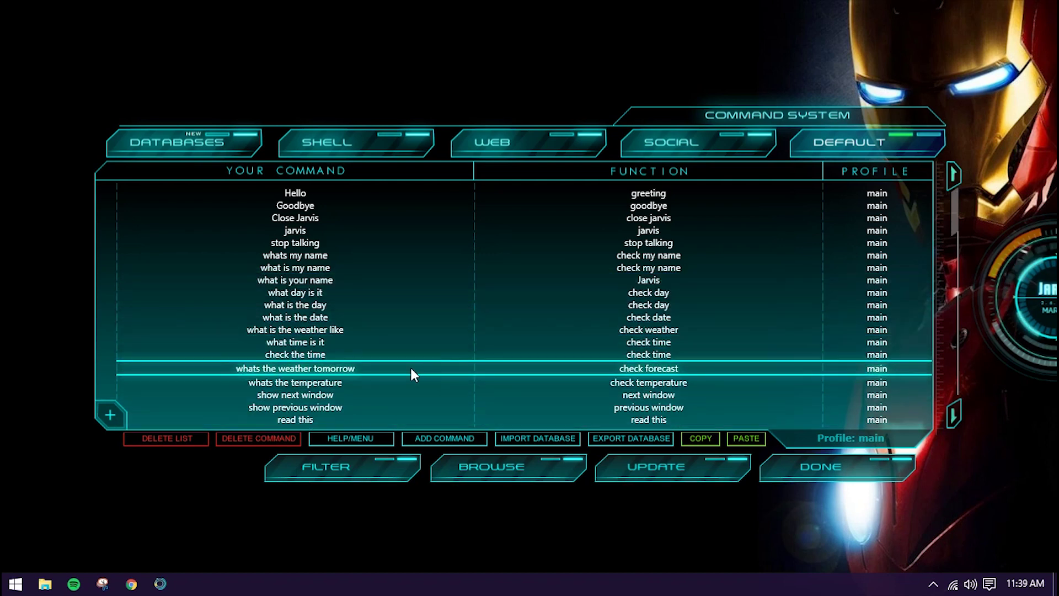
scroll(374, 367, down, 2)
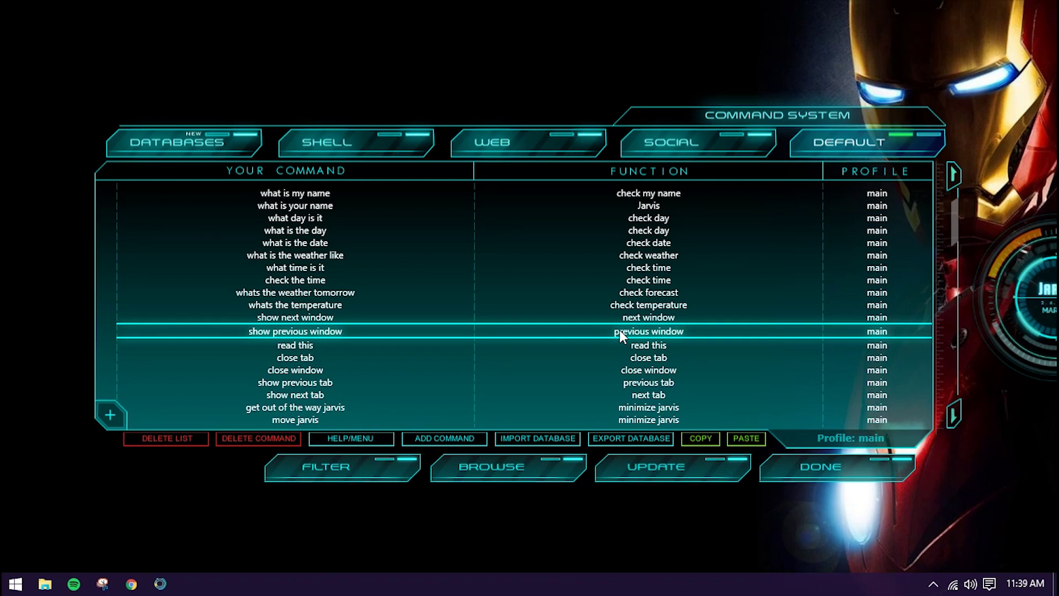
click(1026, 586)
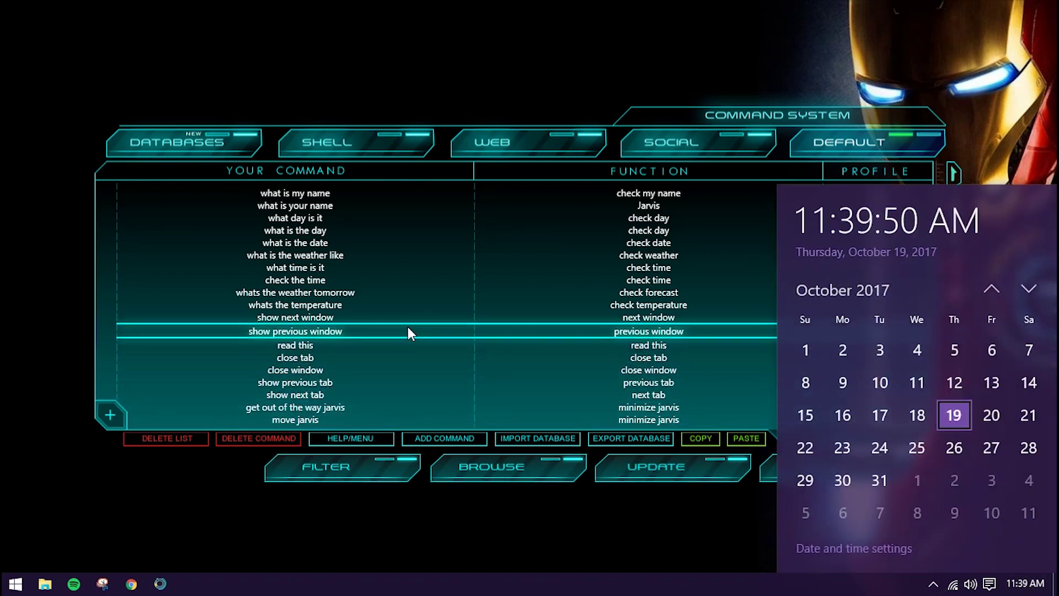
click(933, 584)
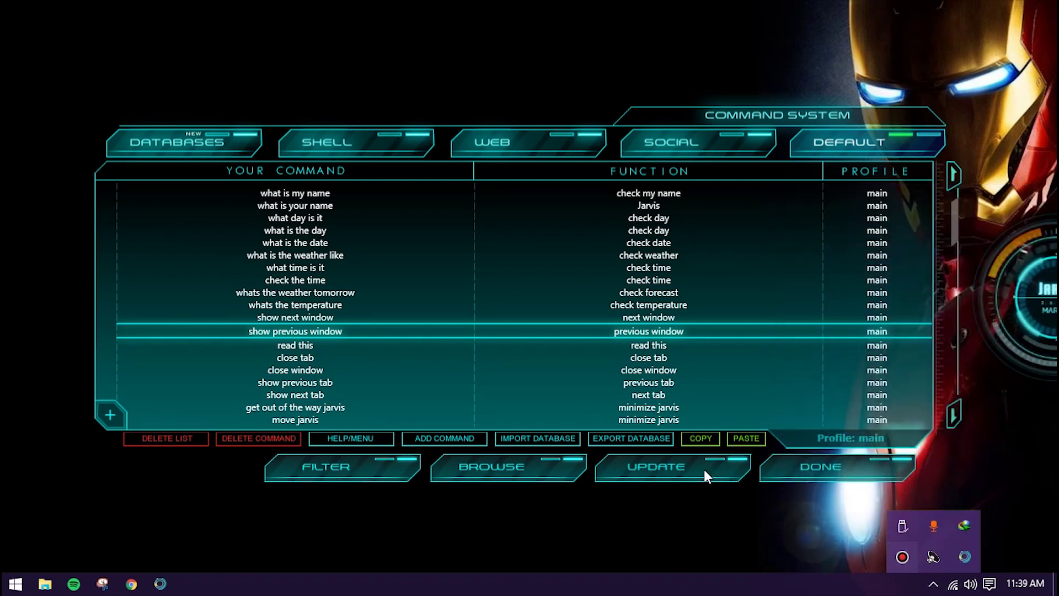
scroll(525, 348, down, 3)
scroll(525, 348, down, 3)
scroll(526, 348, down, 2)
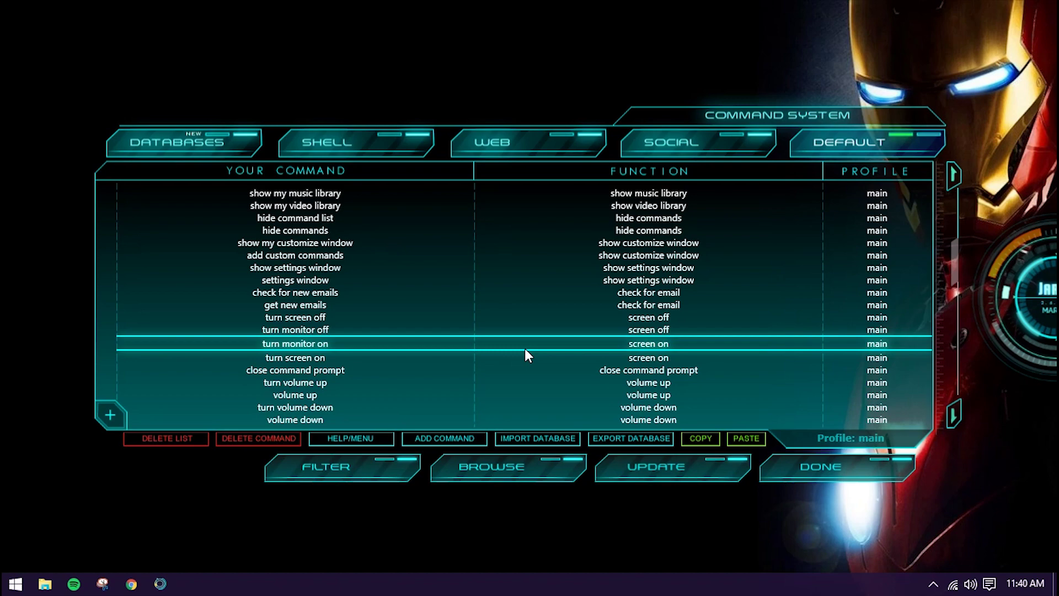
scroll(463, 323, down, 2)
scroll(446, 331, down, 1)
scroll(444, 341, down, 11)
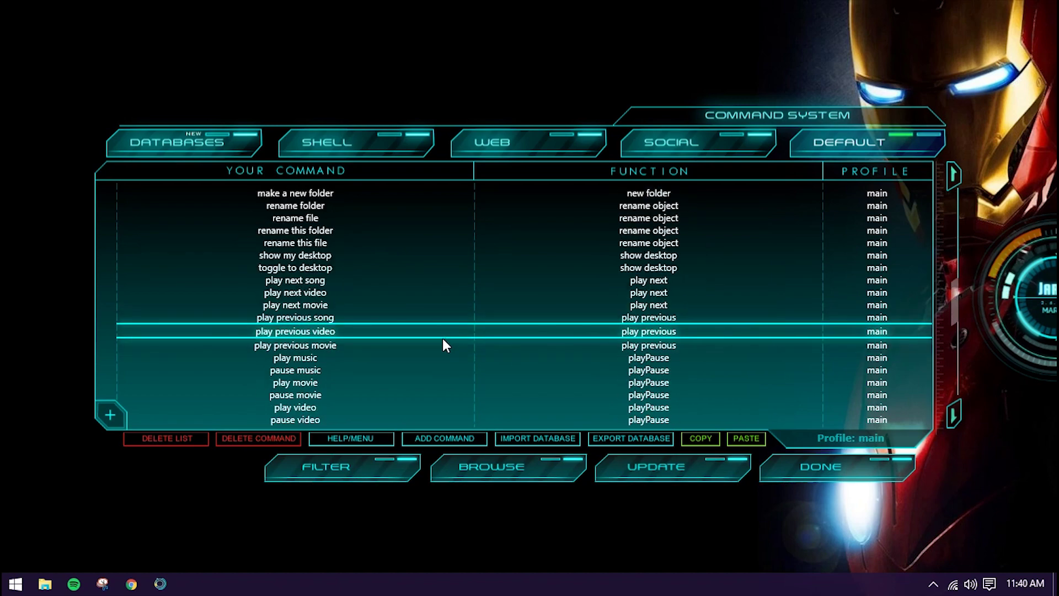
scroll(444, 345, up, 3)
scroll(442, 343, up, 10)
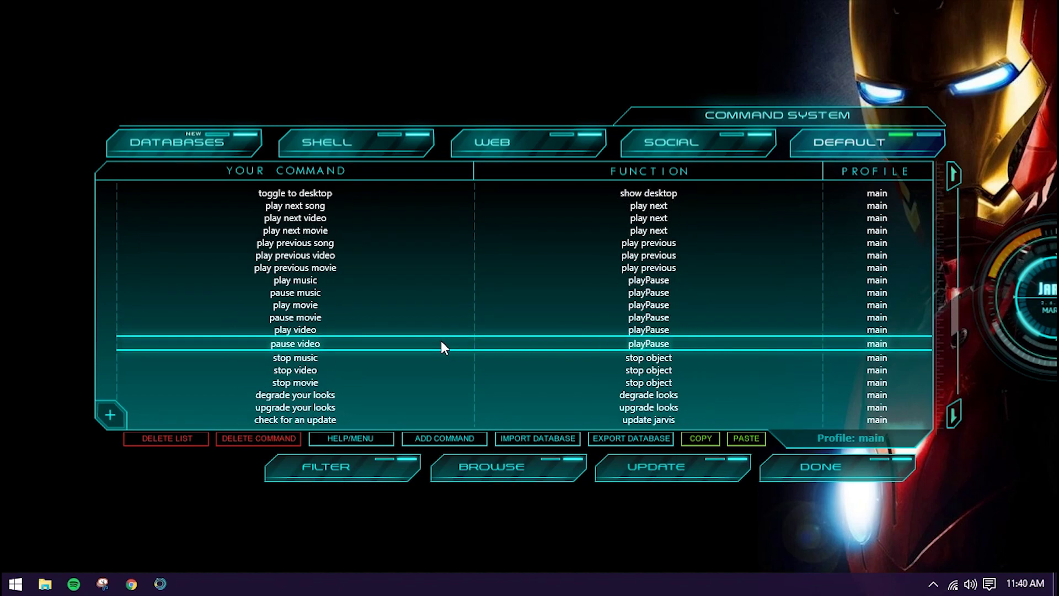
scroll(441, 341, up, 1)
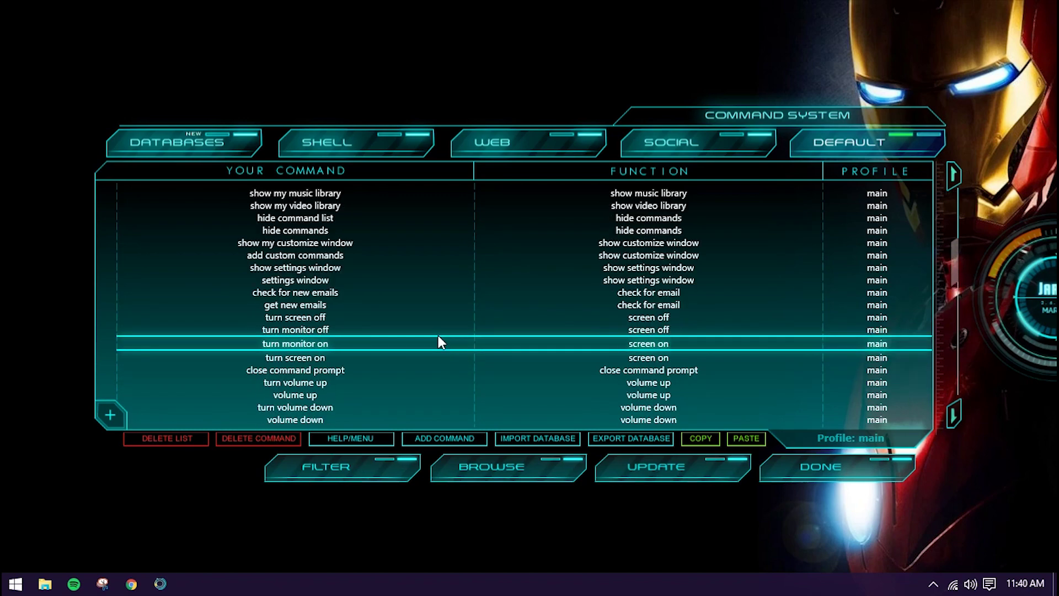
scroll(321, 212, up, 1)
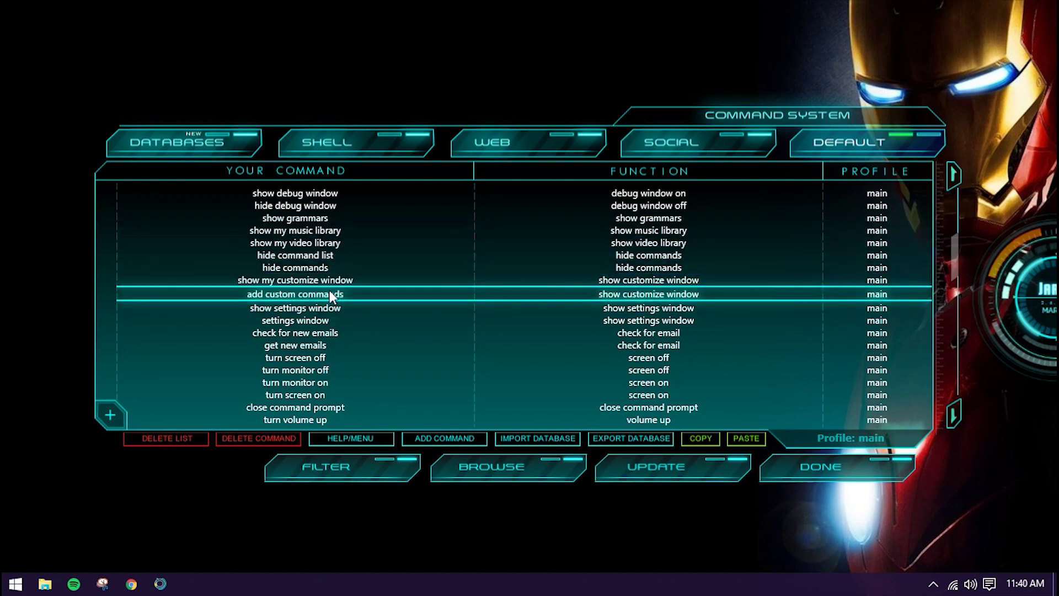
scroll(328, 308, up, 1)
scroll(330, 307, up, 1)
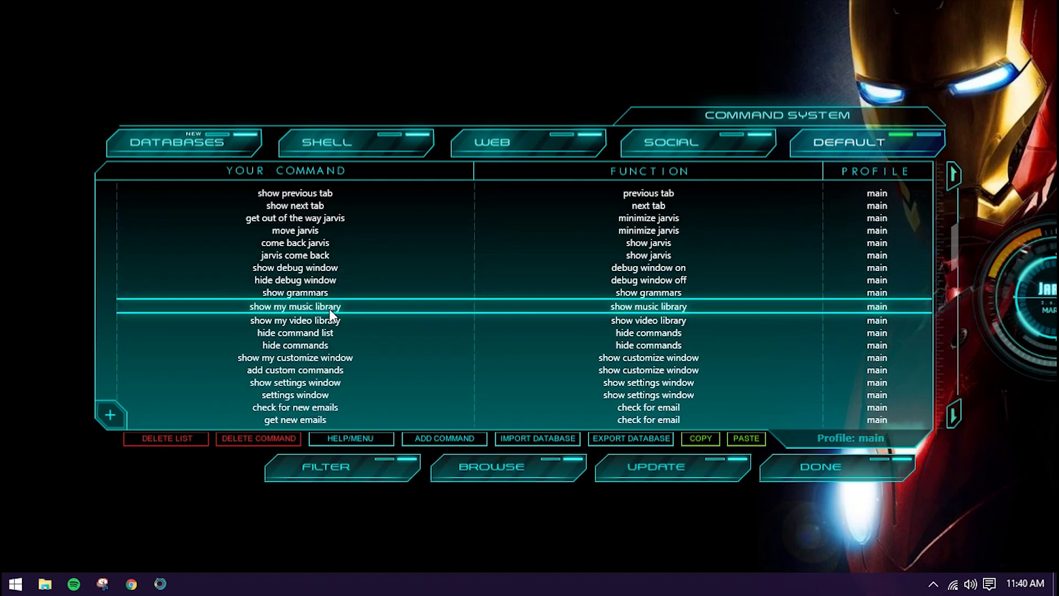
scroll(330, 303, up, 1)
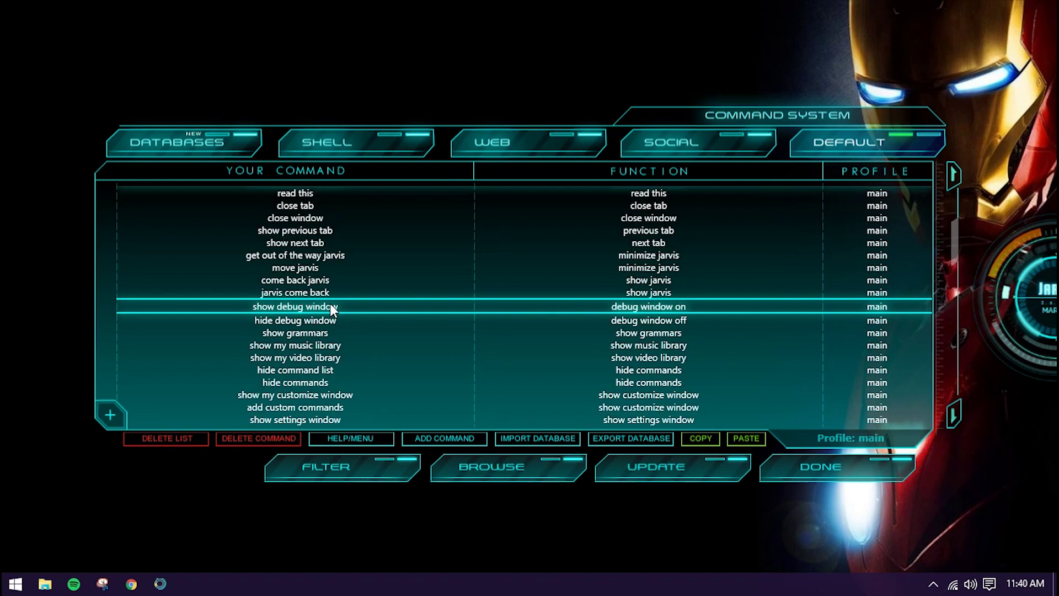
scroll(329, 302, up, 2)
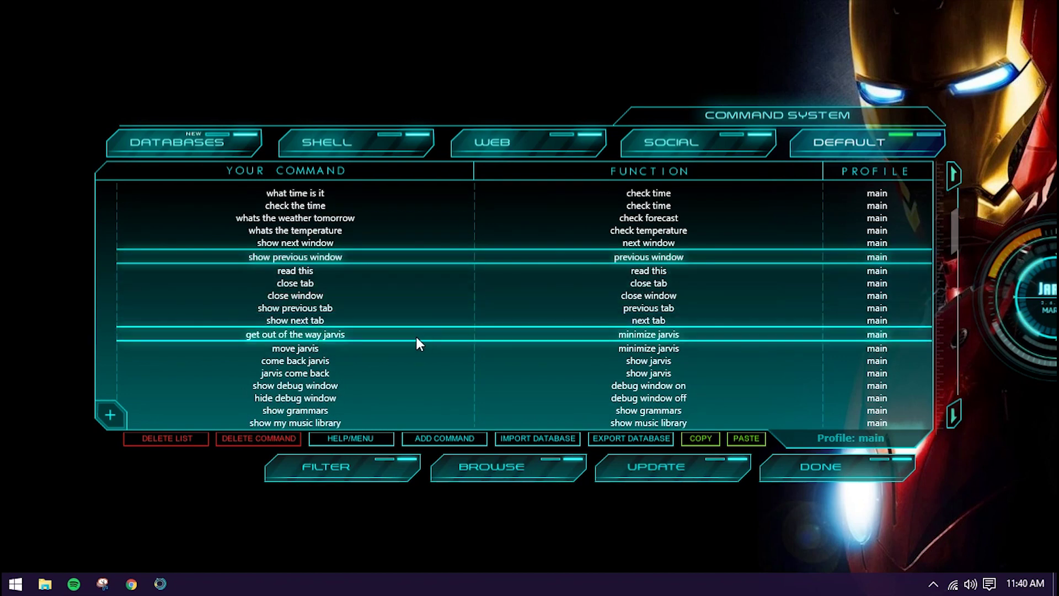
scroll(321, 310, down, 3)
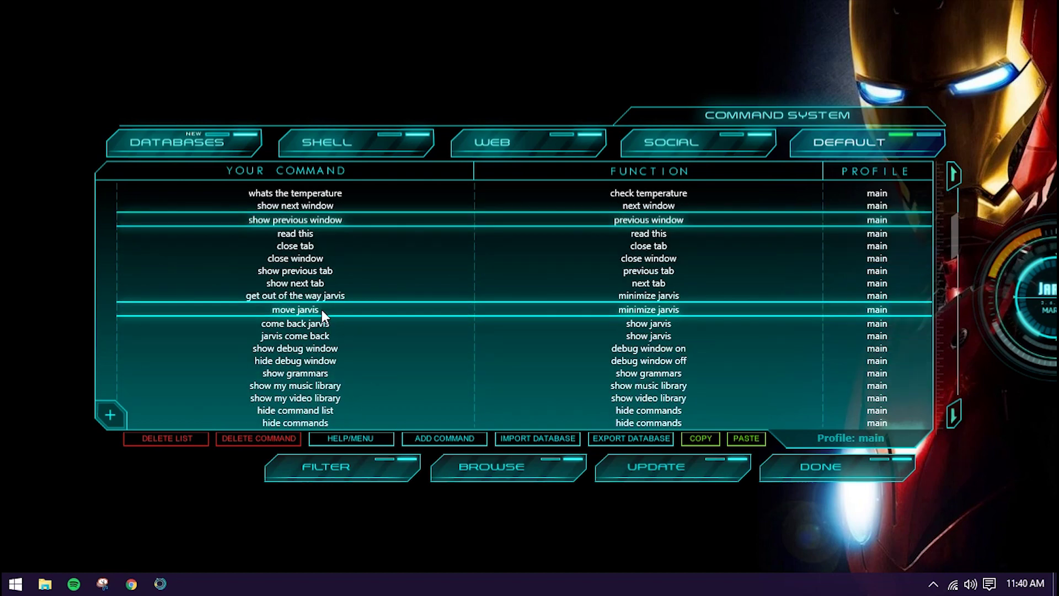
scroll(320, 310, down, 3)
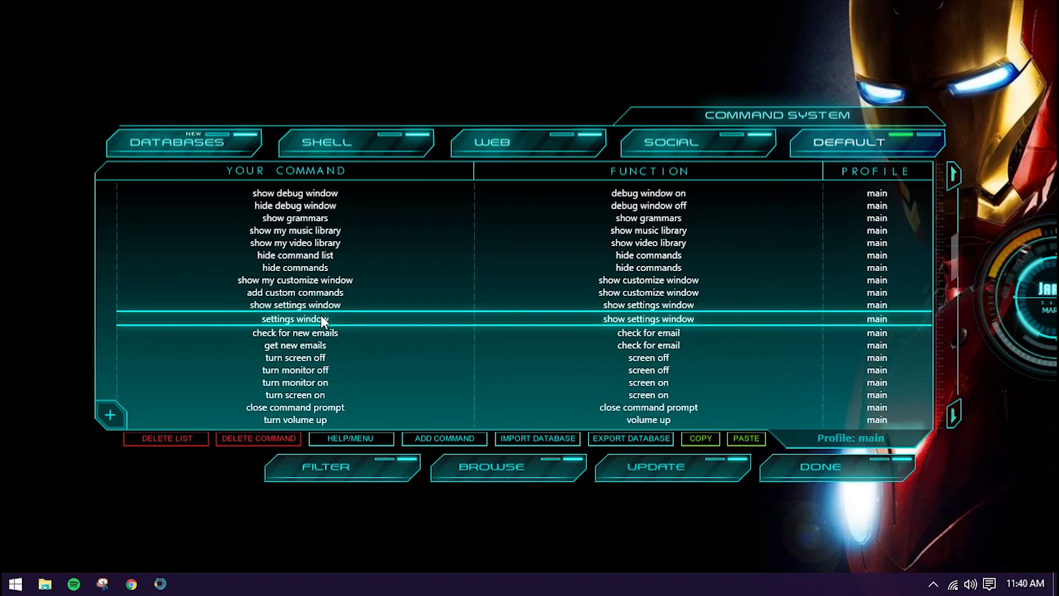
scroll(322, 316, down, 12)
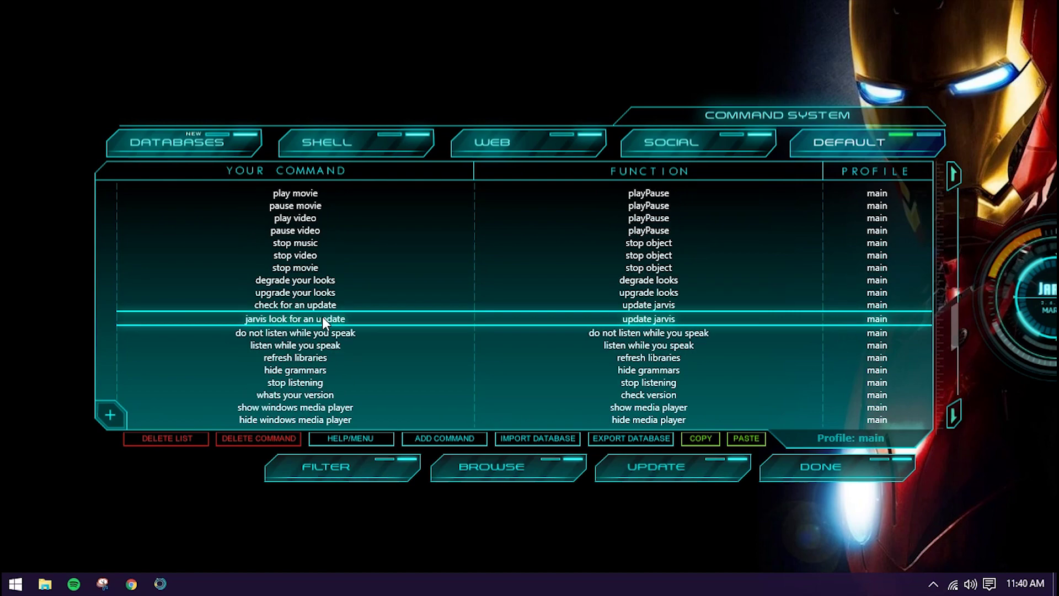
scroll(322, 319, down, 1)
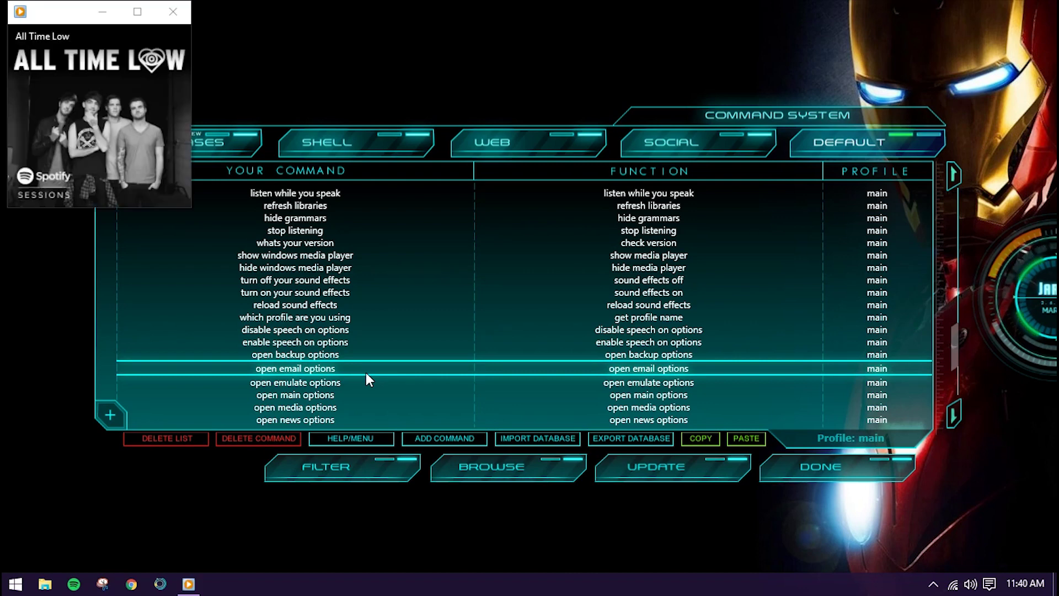
mouse_move(124, 102)
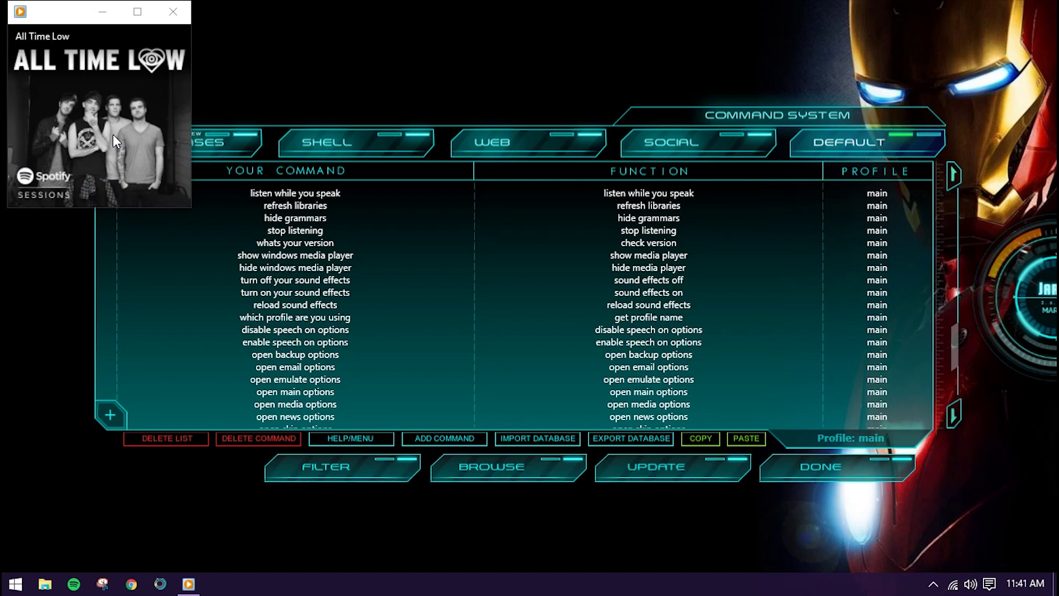
mouse_move(176, 180)
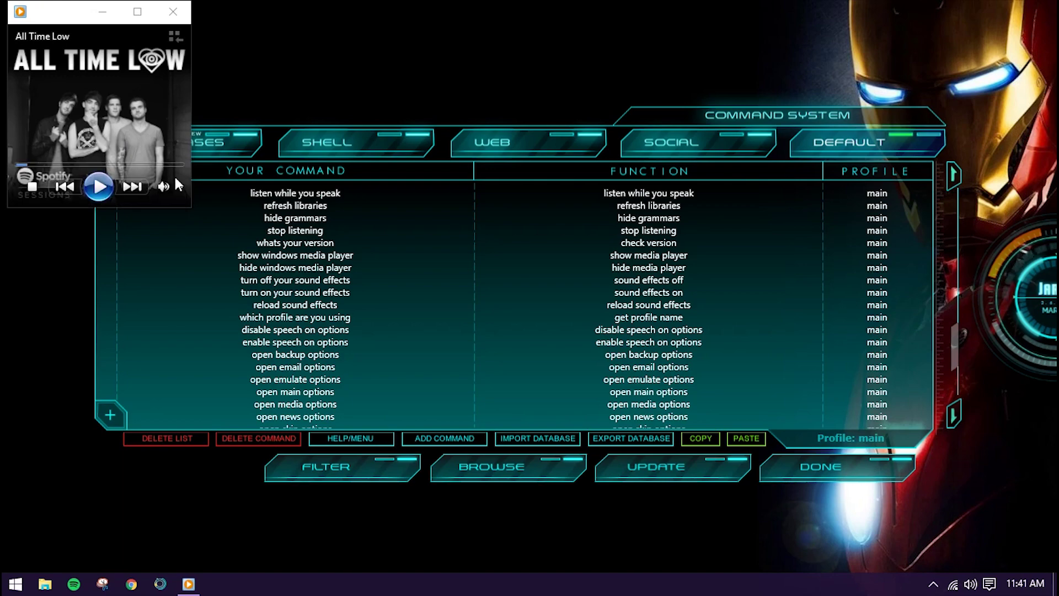
scroll(308, 284, down, 5)
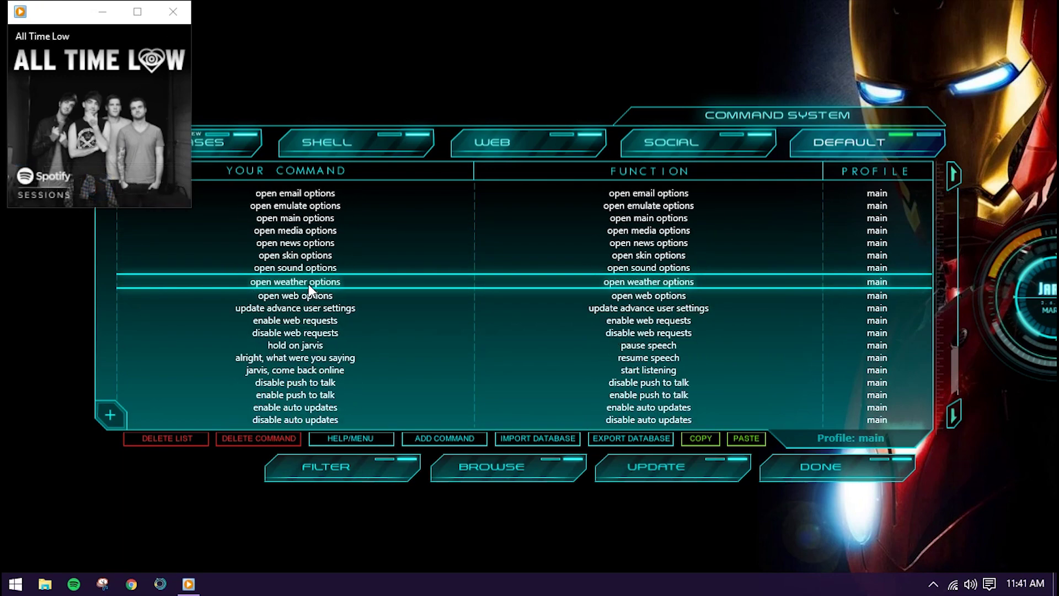
scroll(309, 284, up, 12)
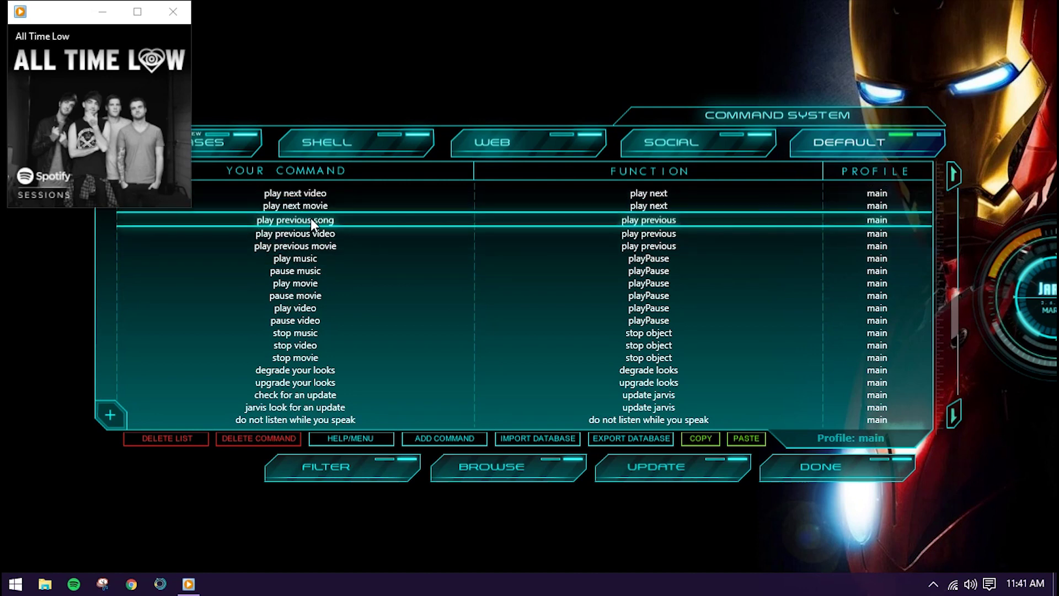
scroll(311, 220, up, 1)
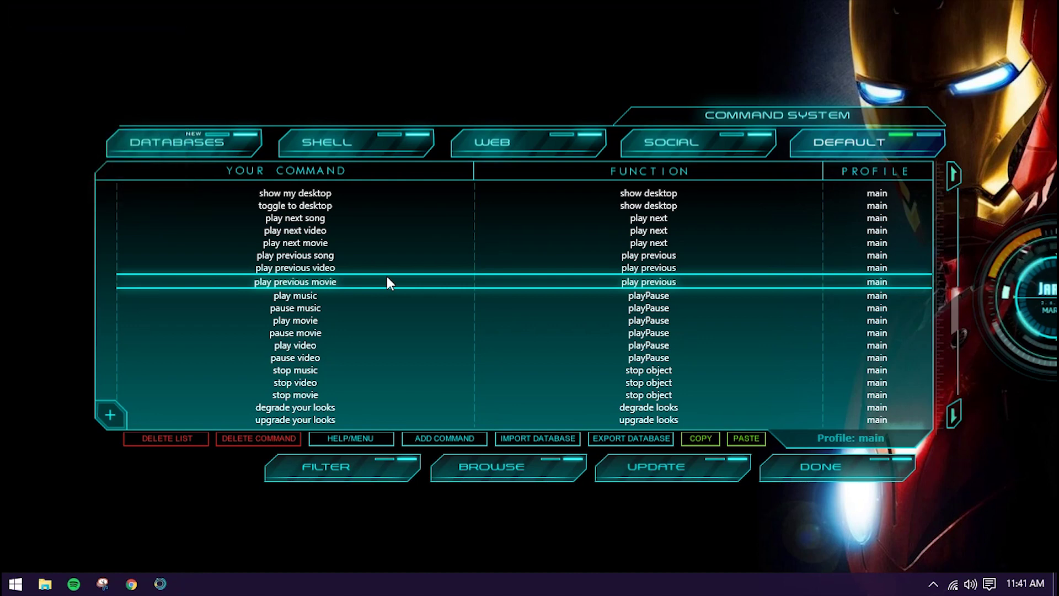
- Switch to the Social command list and insert a new empty command after 'thank you'
scroll(390, 283, down, 10)
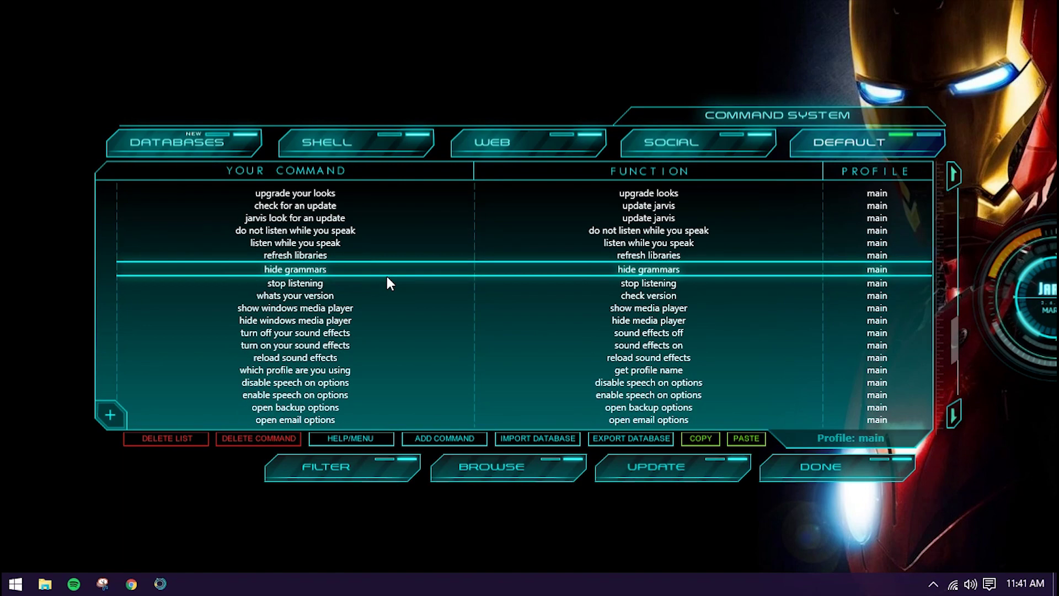
click(386, 282)
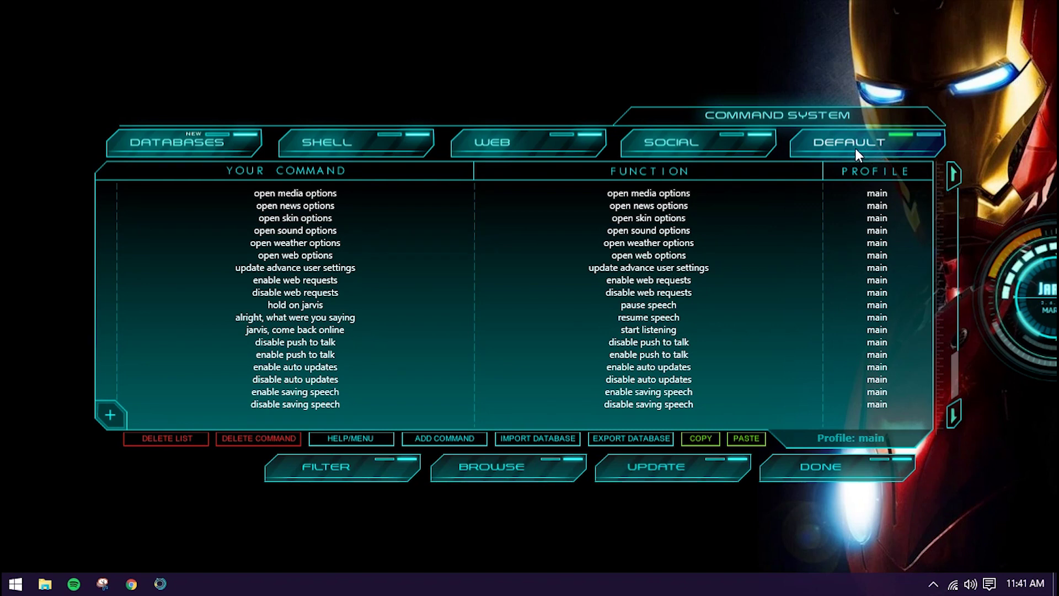
click(687, 141)
click(375, 194)
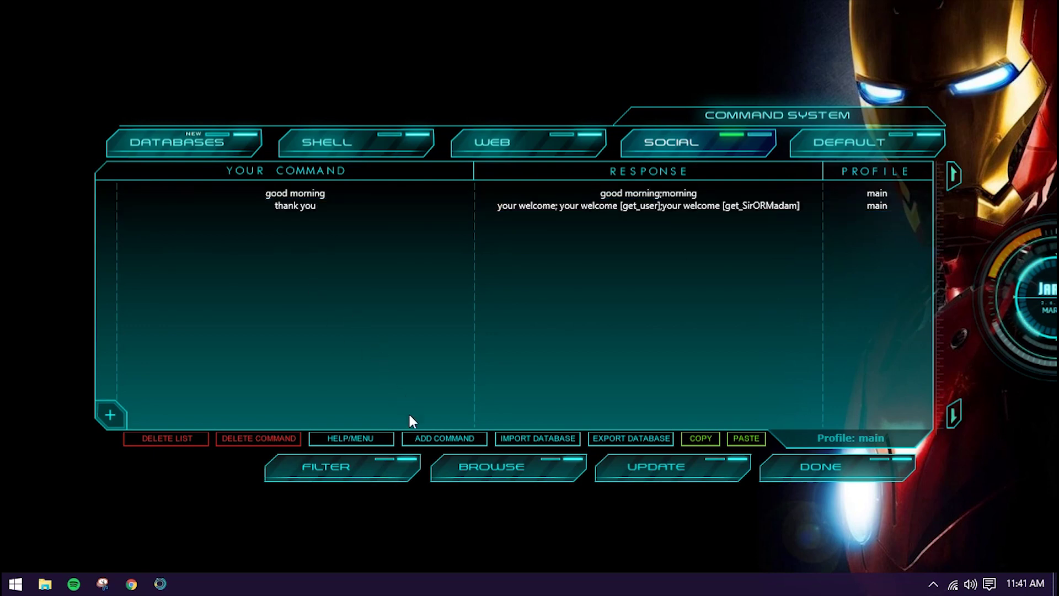
click(438, 441)
click(296, 216)
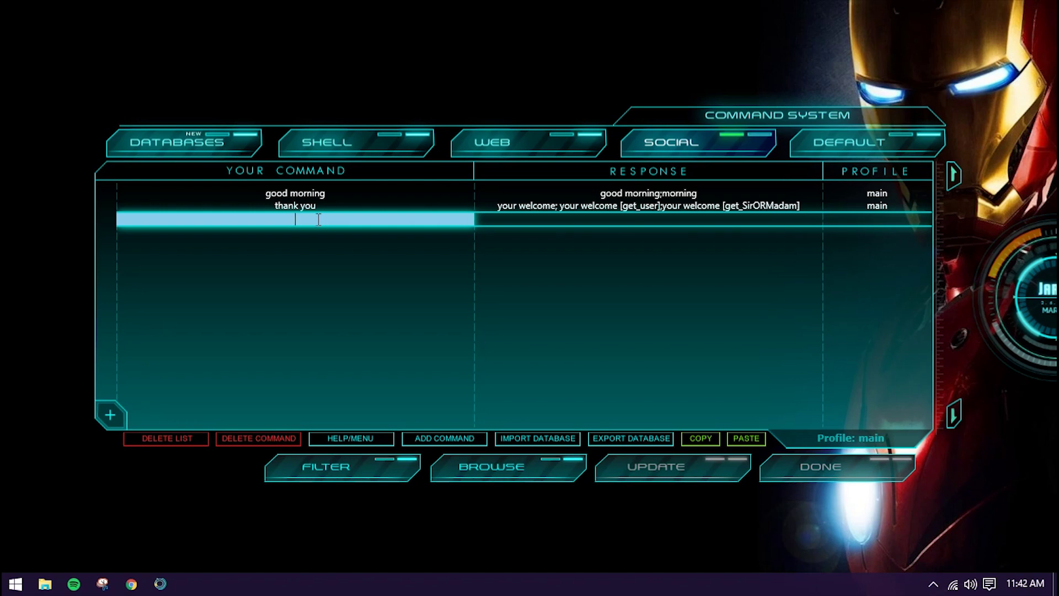
- Enter command 'how are you' with response 'i am good' and profile 'main'
text(how are you)
key(Tab)
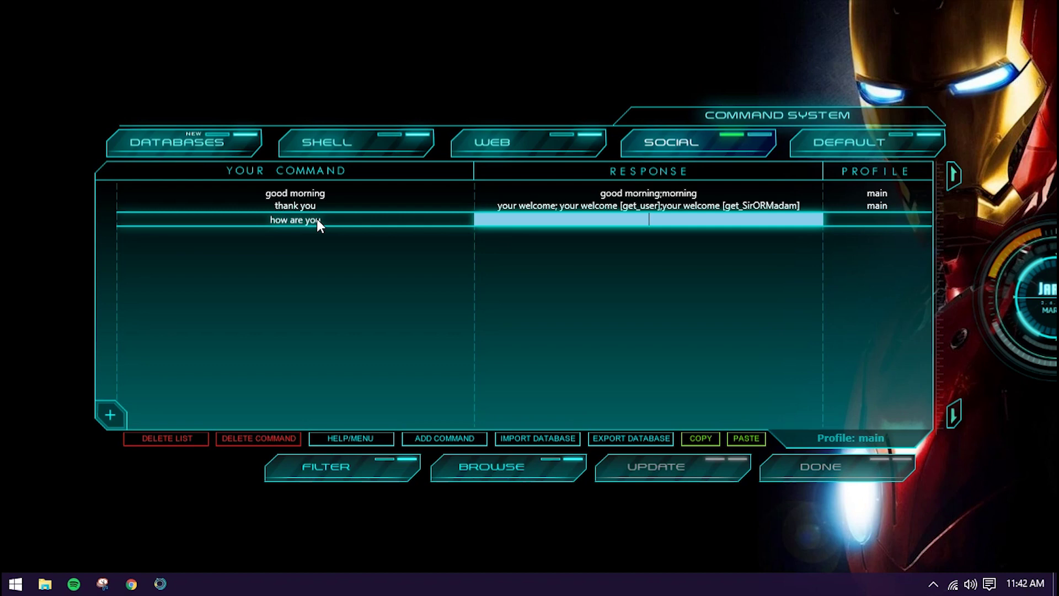
text(i am good)
click(892, 217)
click(877, 219)
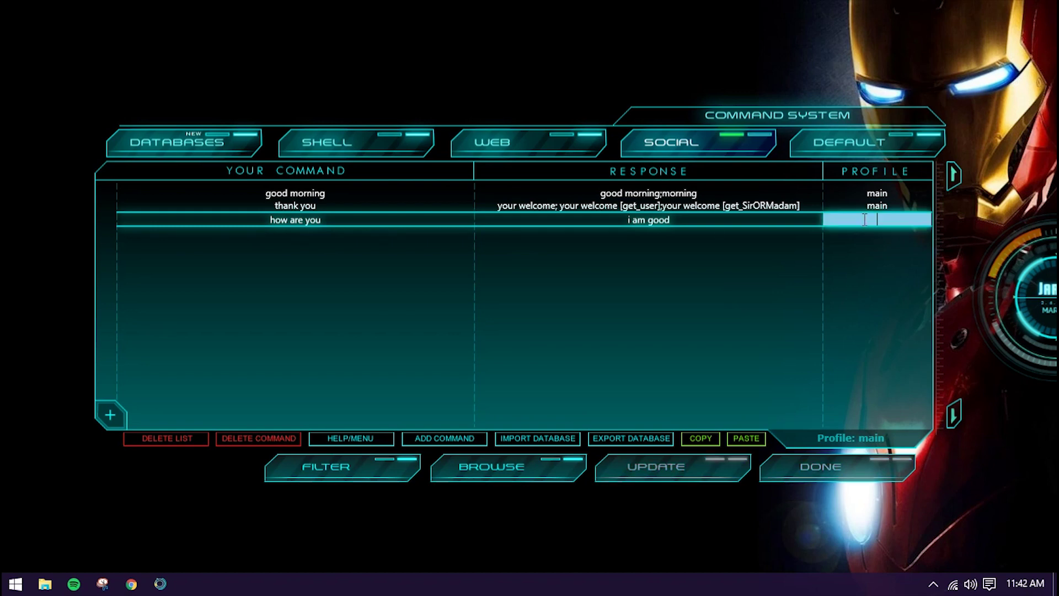
text(main)
- Commit the 'main' profile entry, save the Social list with UPDATE, and close the Command System
click(544, 198)
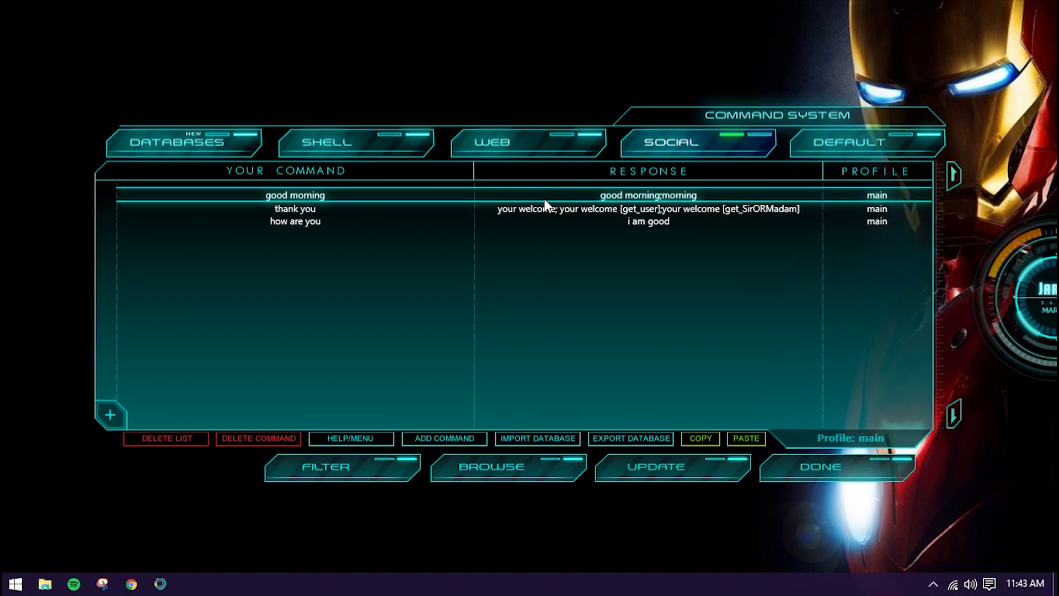
click(680, 470)
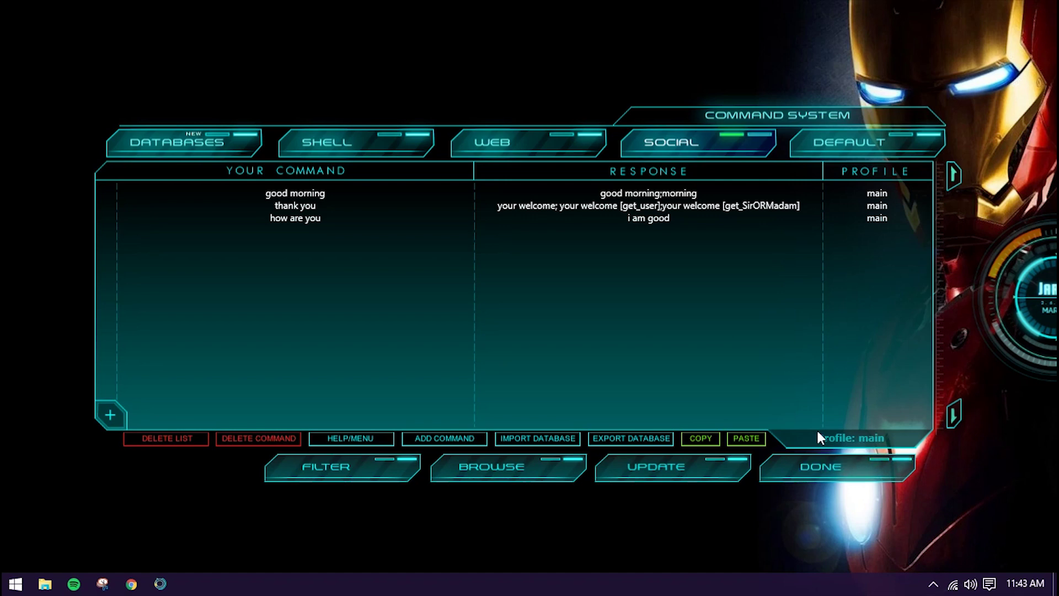
click(853, 465)
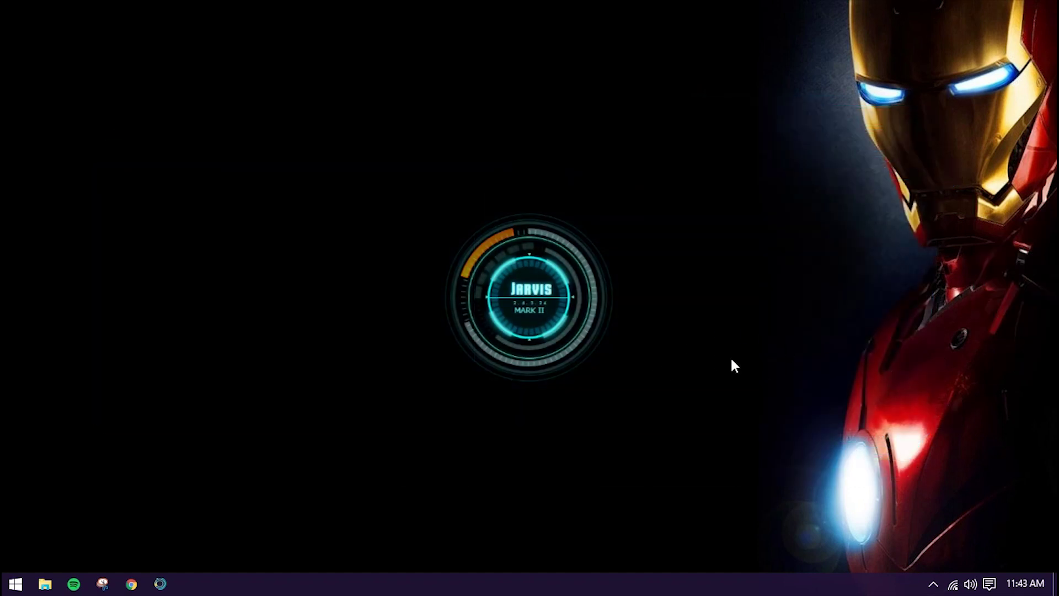